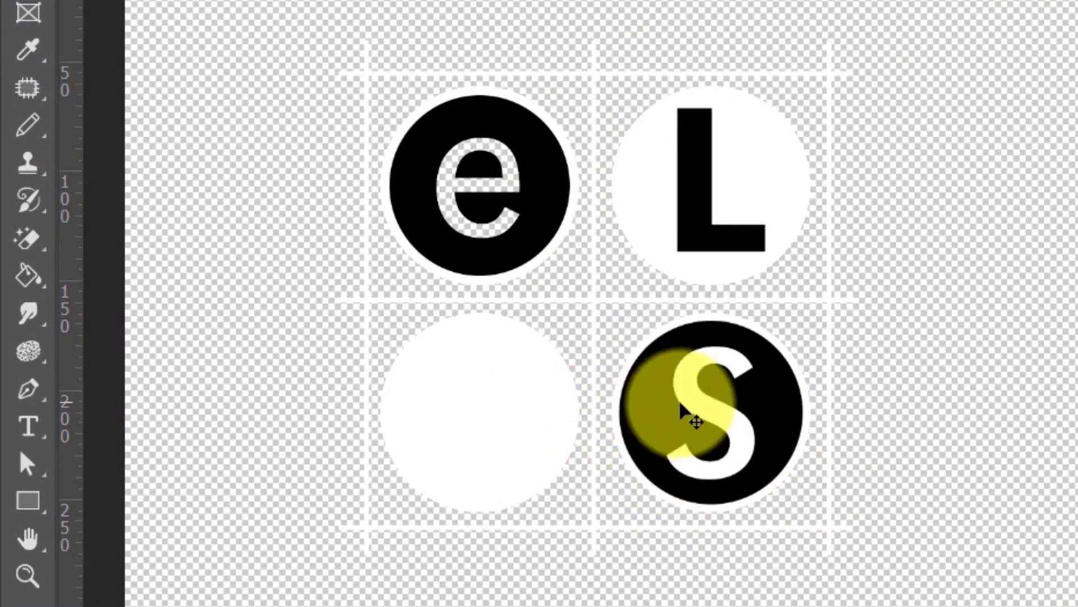
Step: Nudge the S letter slightly to the right and commit the move
click(698, 408)
mouse_move(698, 408)
mouse_down()
mouse_move(709, 424)
mouse_move(702, 411)
mouse_up()
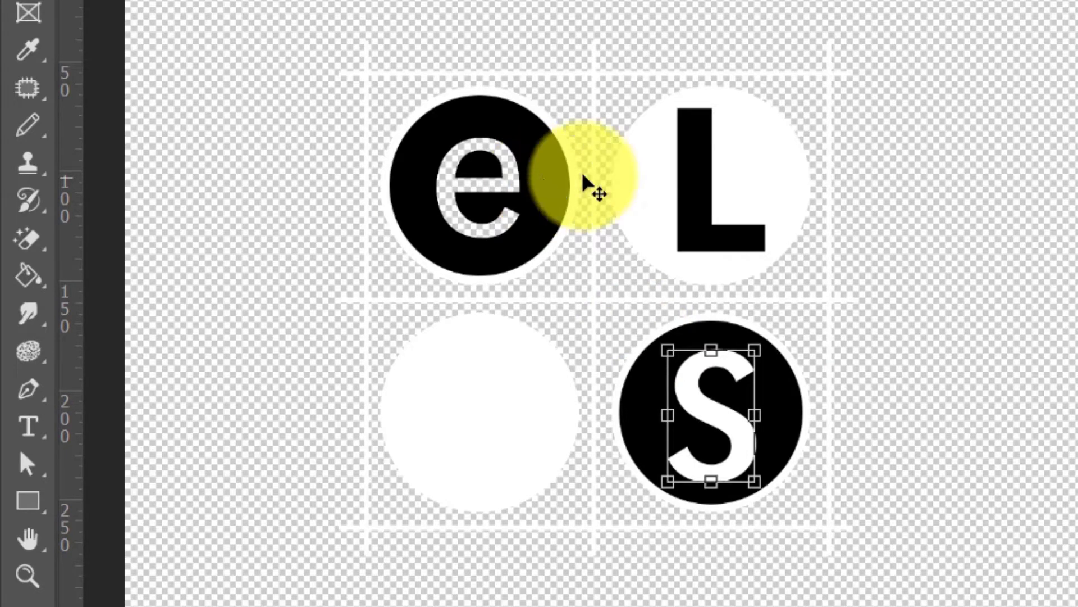
click(918, 240)
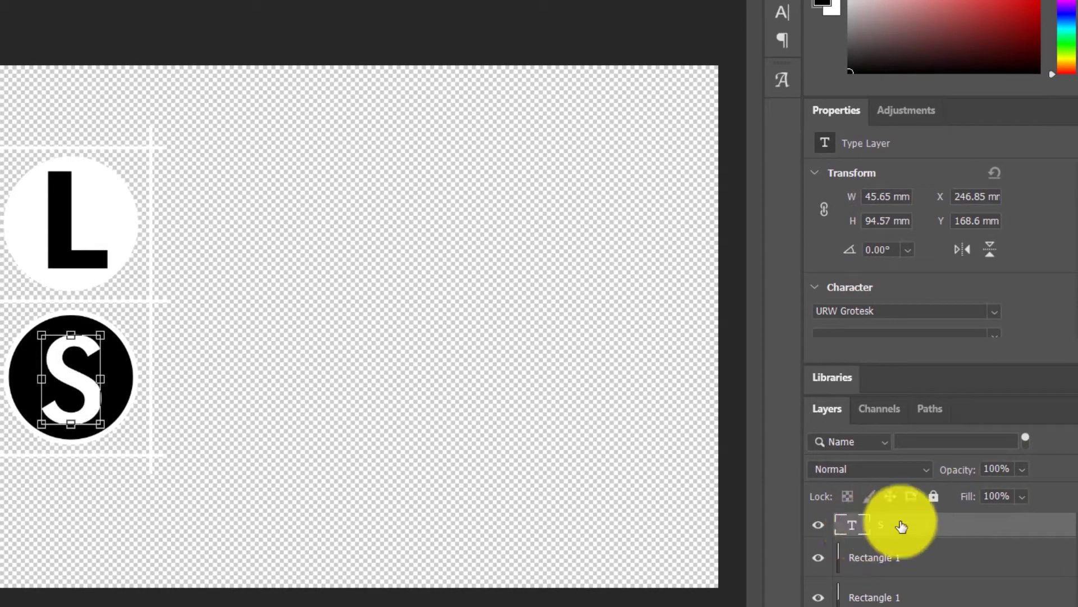
Step: Give the S layer Shallow knockout and 0% fill opacity in Blending Options
right_click(864, 528)
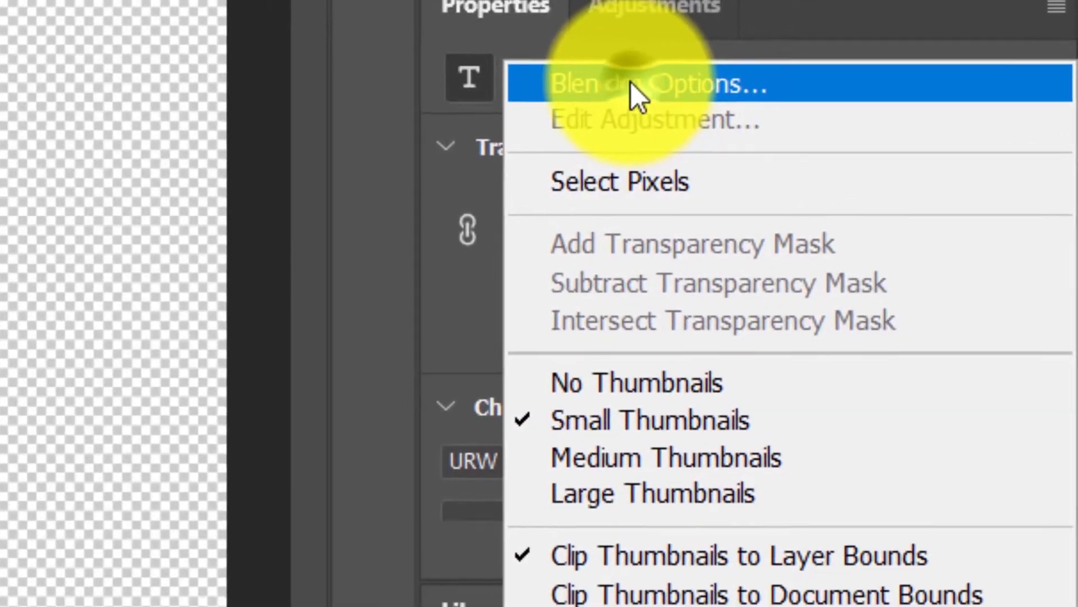
click(630, 81)
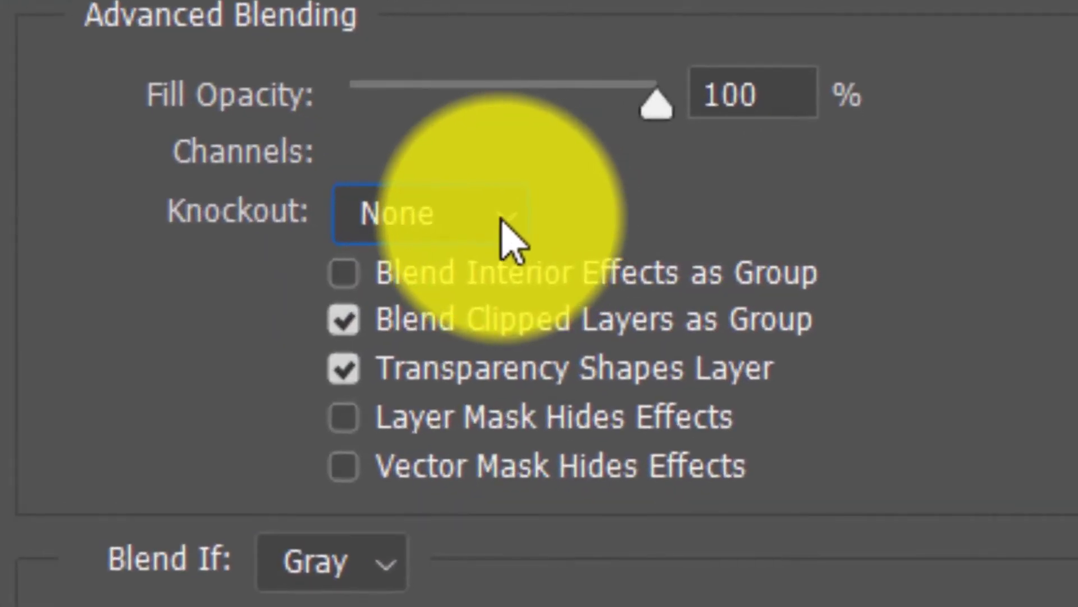
click(809, 255)
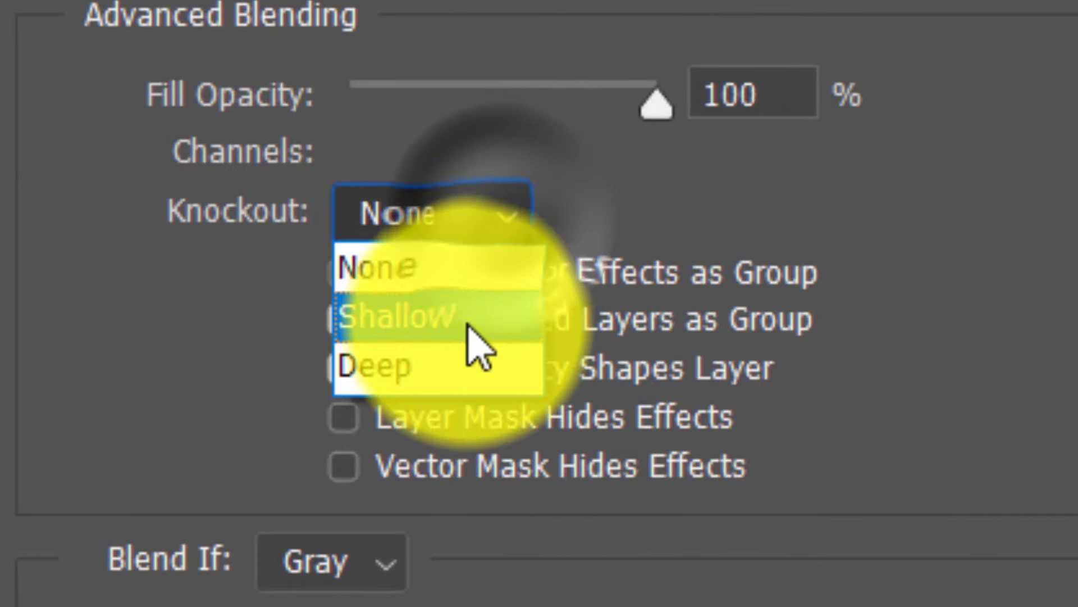
click(470, 324)
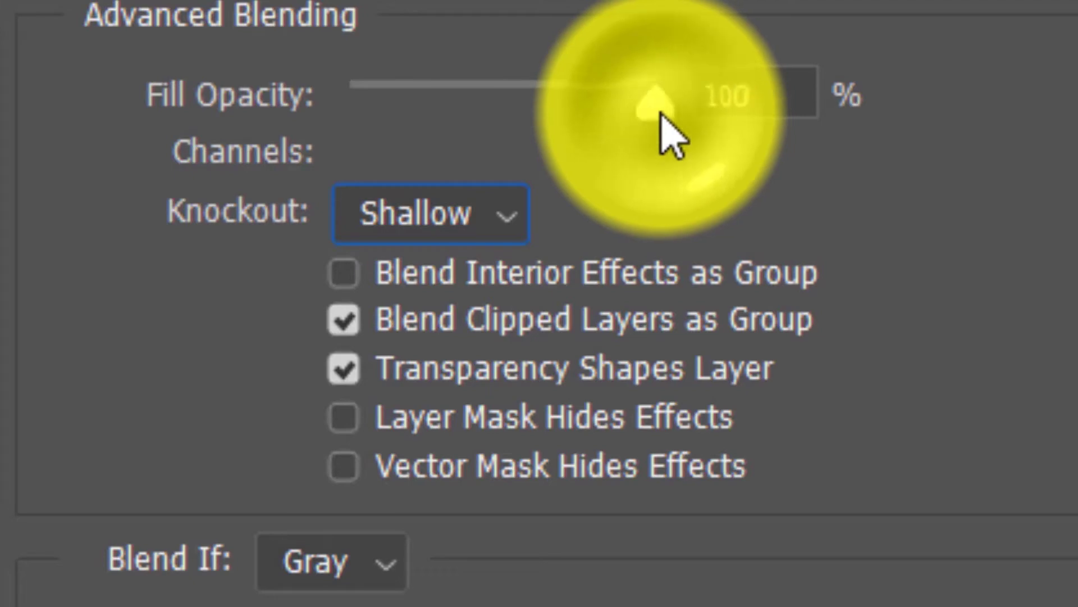
drag(660, 117, 241, 157)
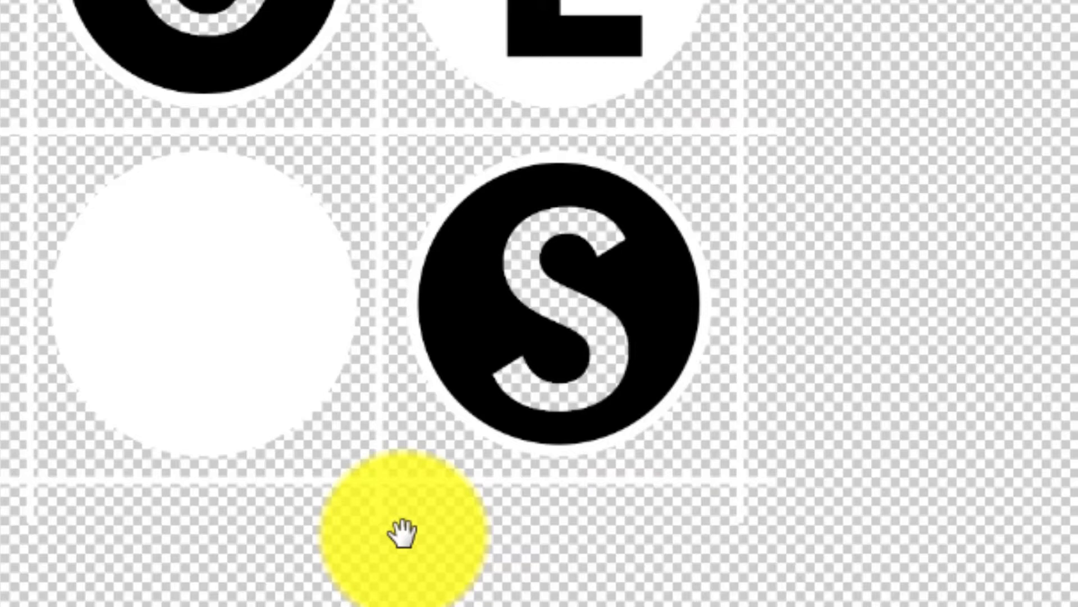
Step: Select the L letter layer with the Move tool
key(v)
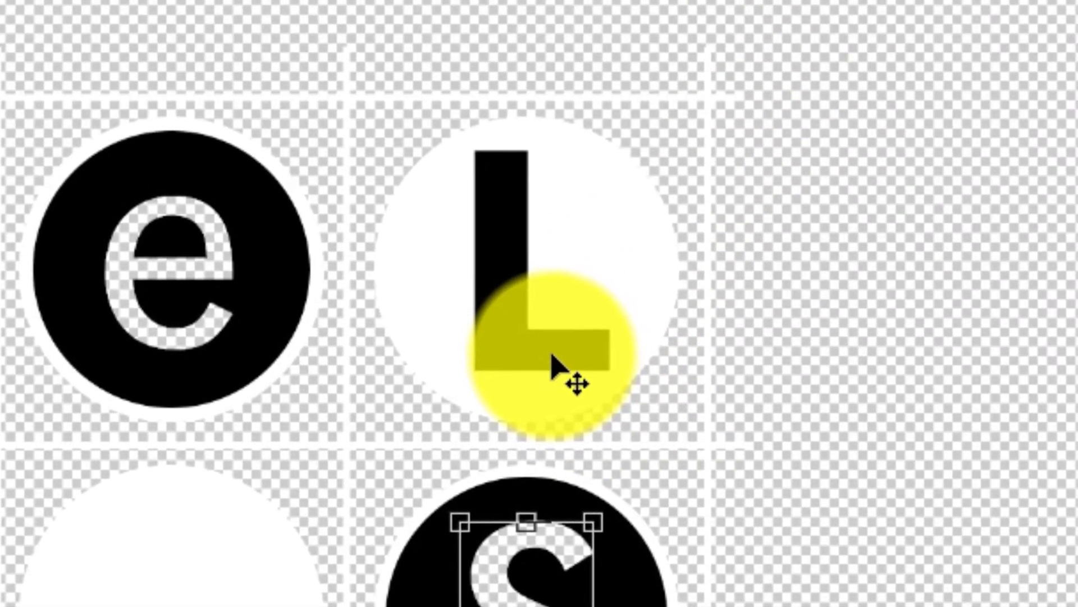
click(552, 364)
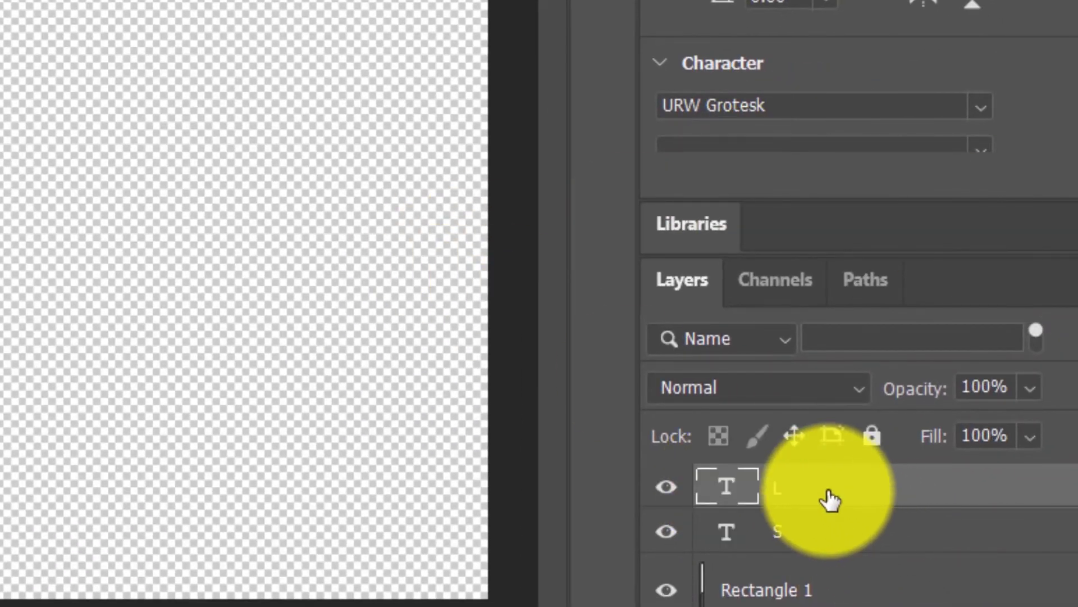
Step: Set the L layer's knockout to Shallow and select its Fill Opacity field
right_click(788, 488)
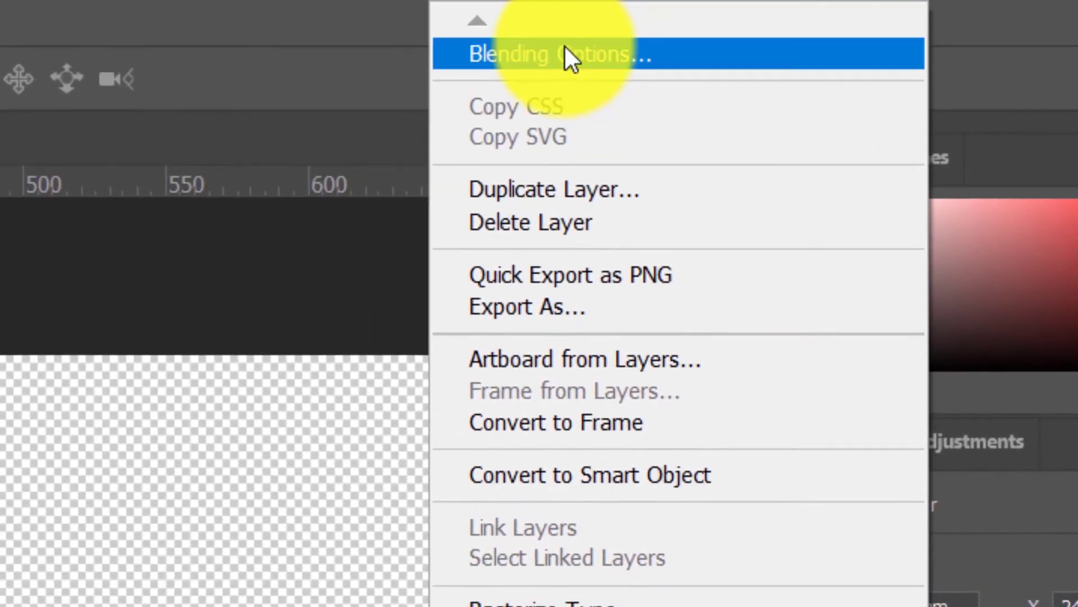
click(564, 47)
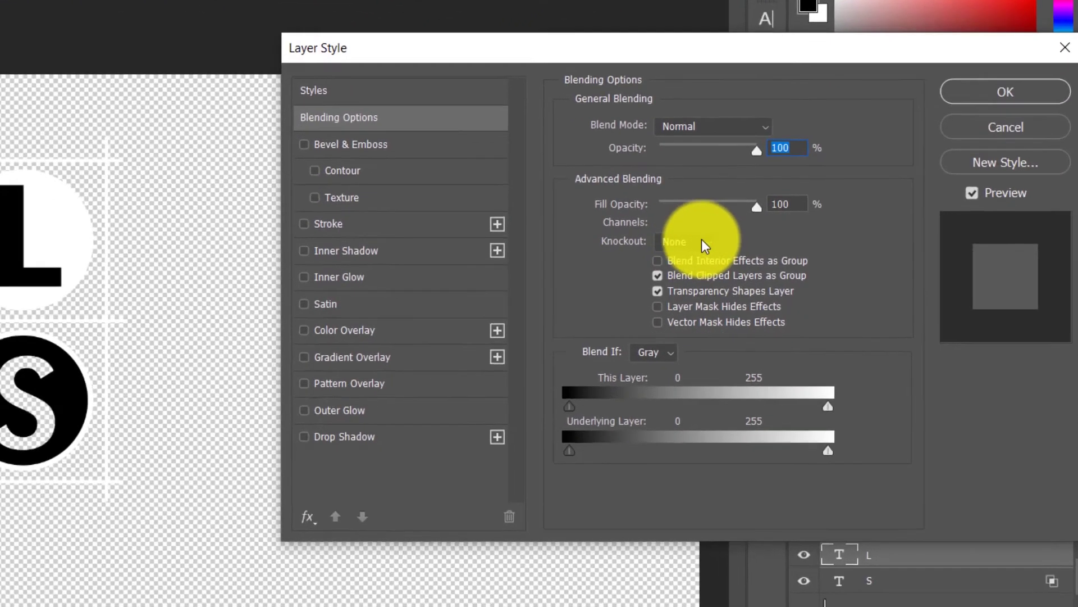
click(702, 240)
click(693, 277)
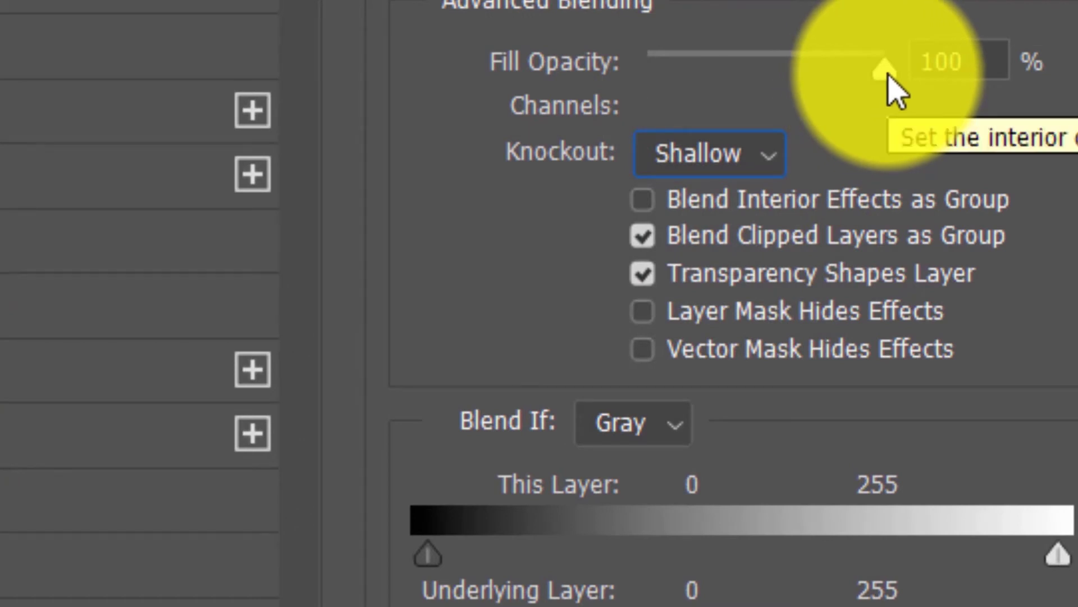
click(888, 72)
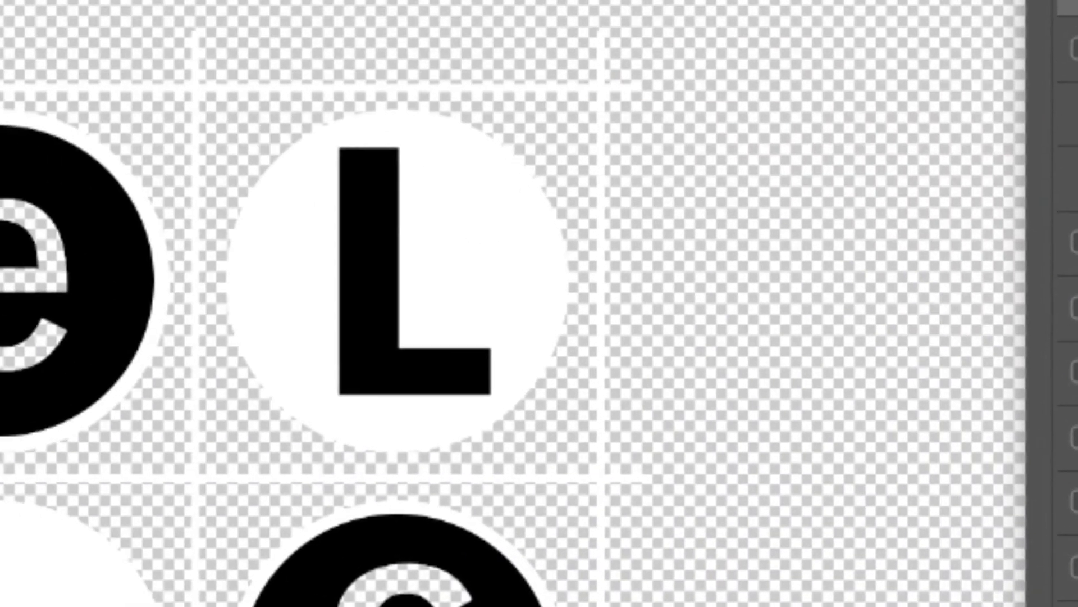
Step: Drag the L layer's fill opacity down, then bring it to 0% with arrow keys
drag(888, 71, 648, 71)
key(Down)
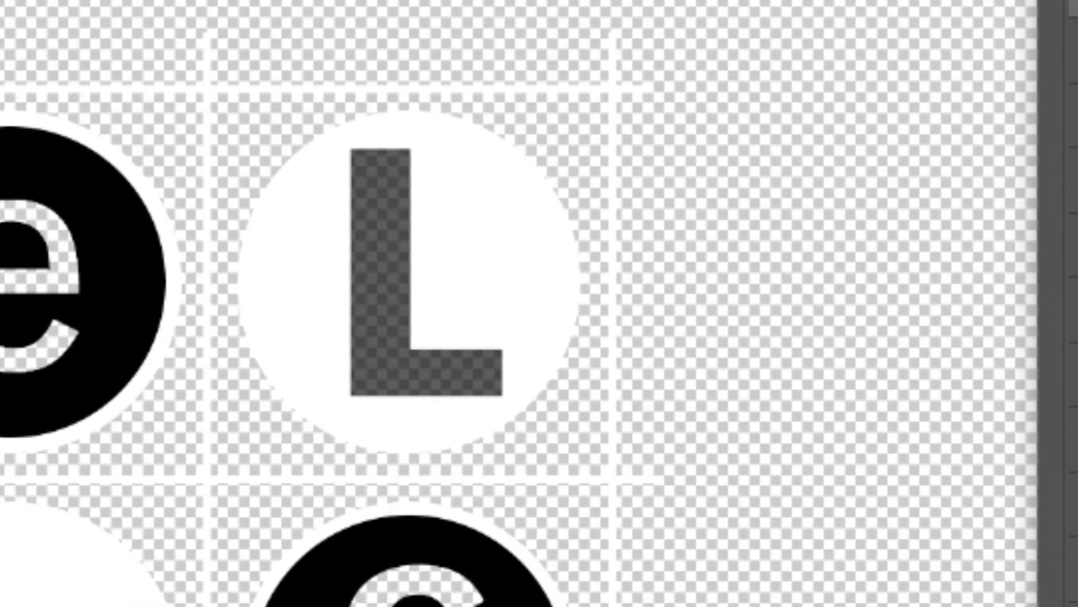
key(Down)
key(Down)
key(Down)
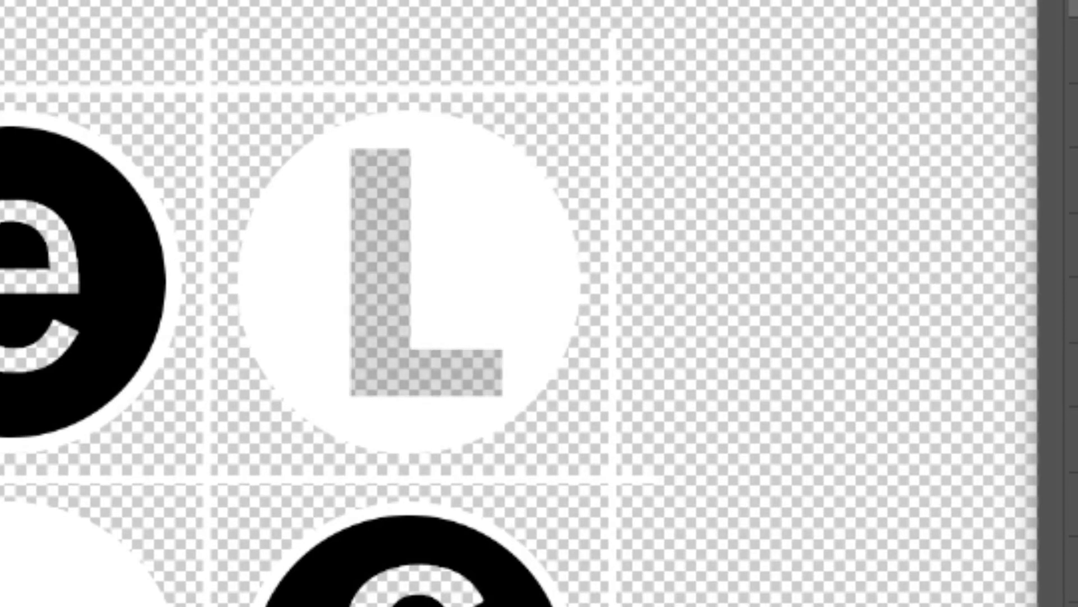
key(Down)
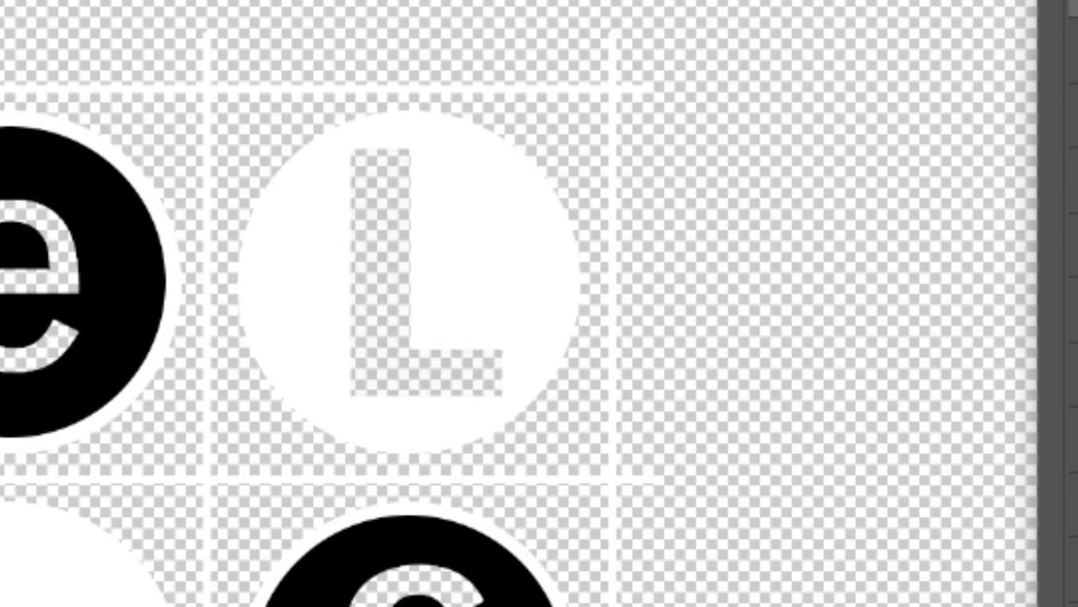